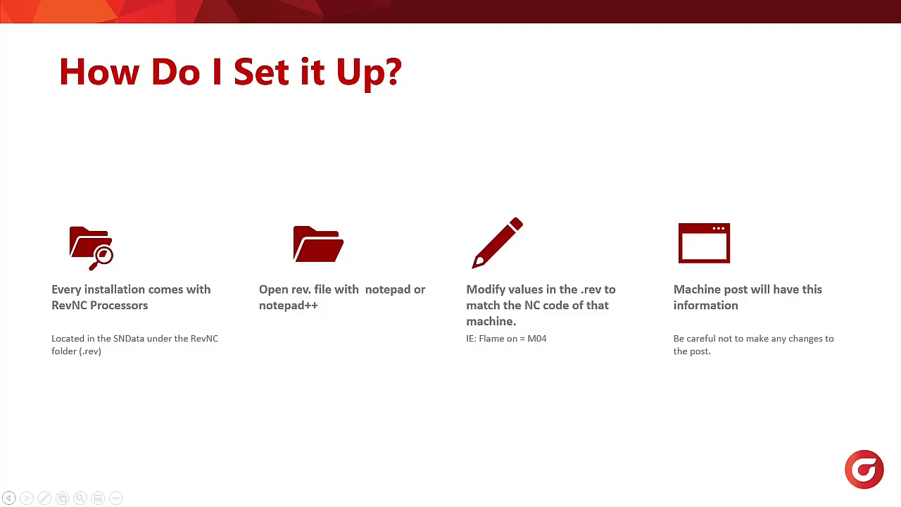
Switch to SigmaNEST and open the RevNC folder inside the SNDATA directory
{"action": "key", "text": "alt+Tab"}
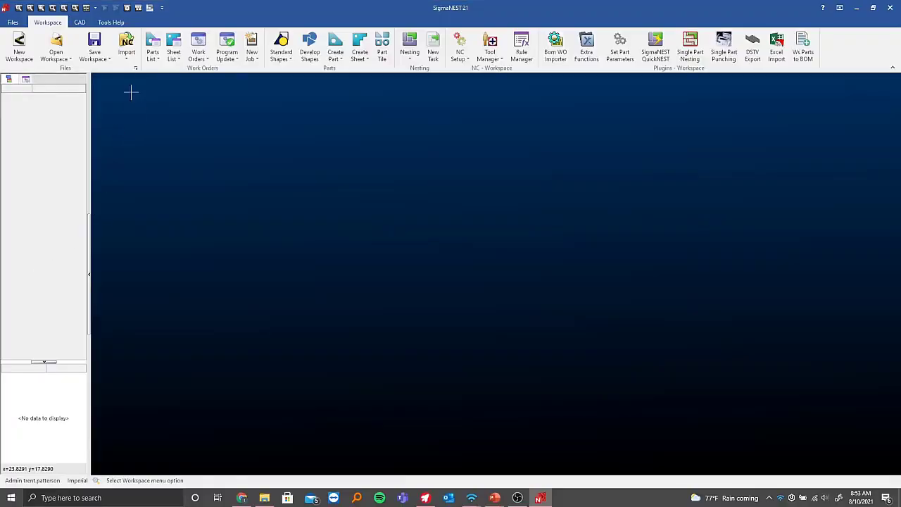
{"action": "left_click", "coordinate": [111, 22]}
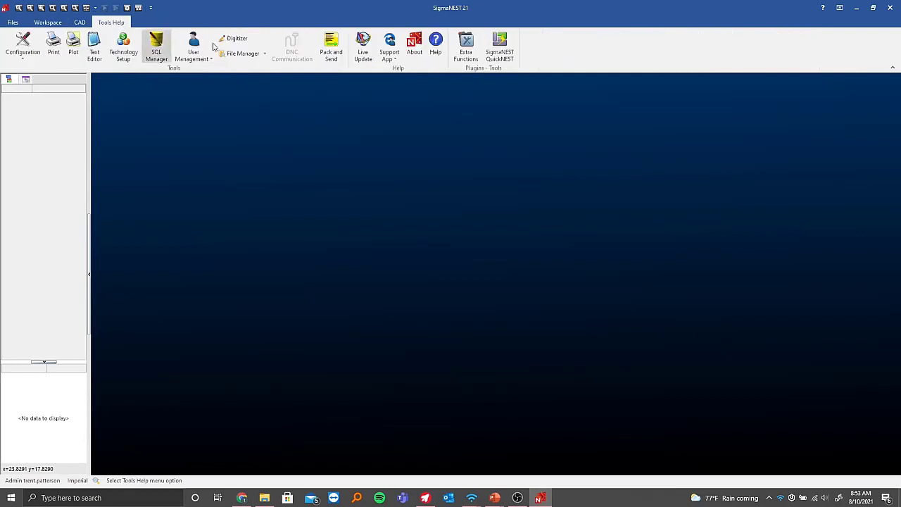
{"action": "left_click", "coordinate": [264, 54]}
{"action": "left_click", "coordinate": [250, 111]}
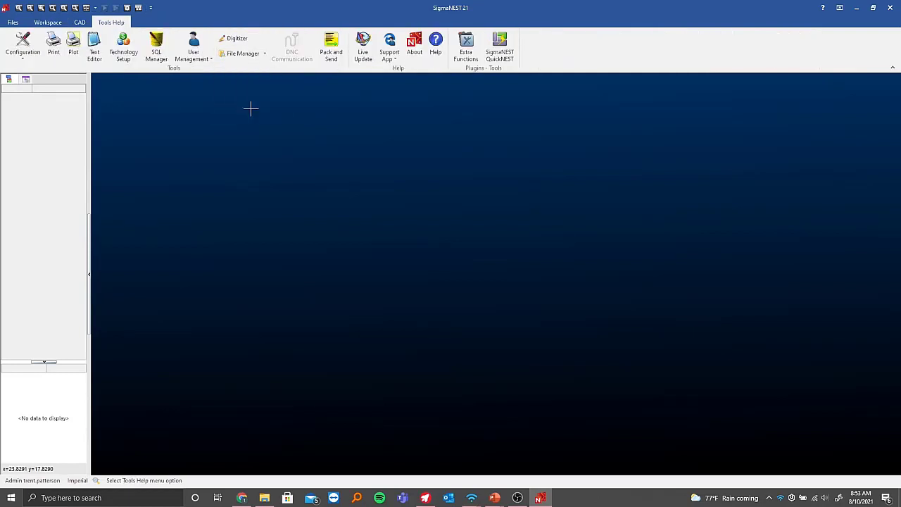
{"action": "scroll", "coordinate": [285, 266], "scroll_direction": "down", "scroll_amount": 3}
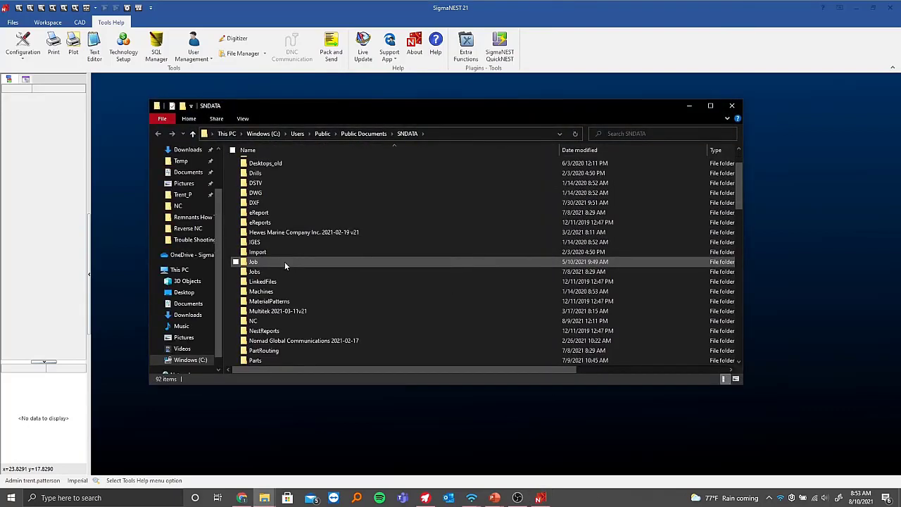
{"action": "scroll", "coordinate": [280, 292], "scroll_direction": "down", "scroll_amount": 3}
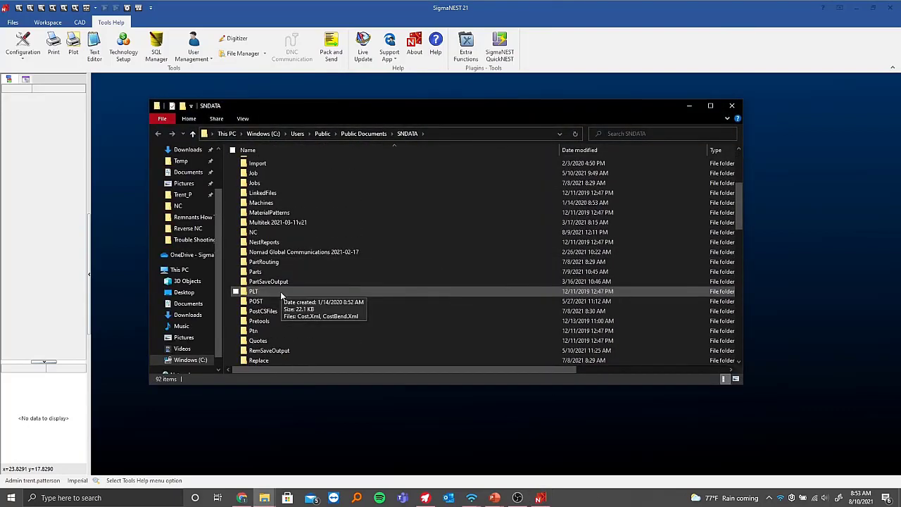
{"action": "double_click", "coordinate": [279, 320]}
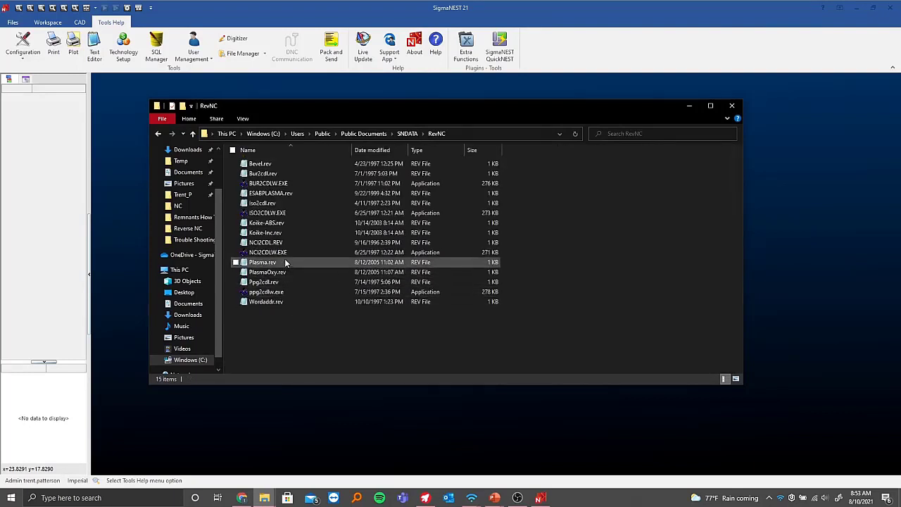
Open the Plasma.rev file from the RevNC folder for editing in Notepad++
{"action": "double_click", "coordinate": [279, 263]}
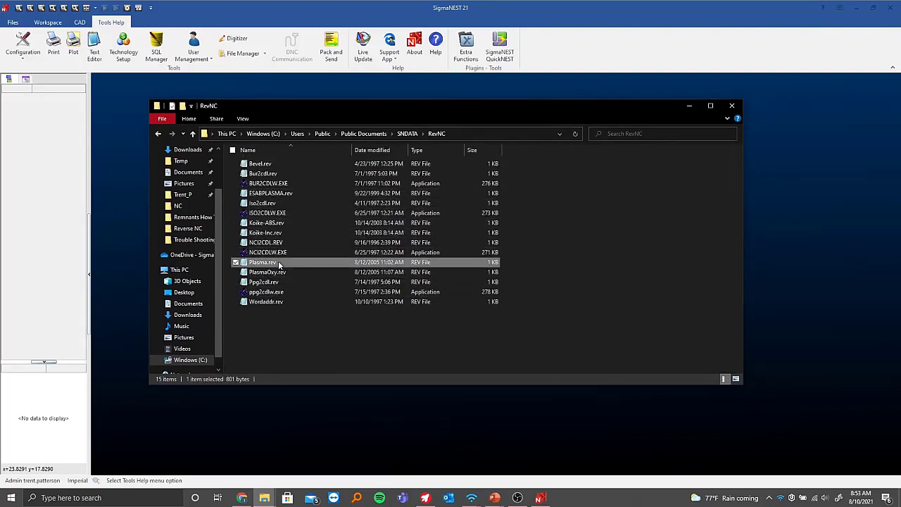
{"action": "right_click", "coordinate": [279, 262]}
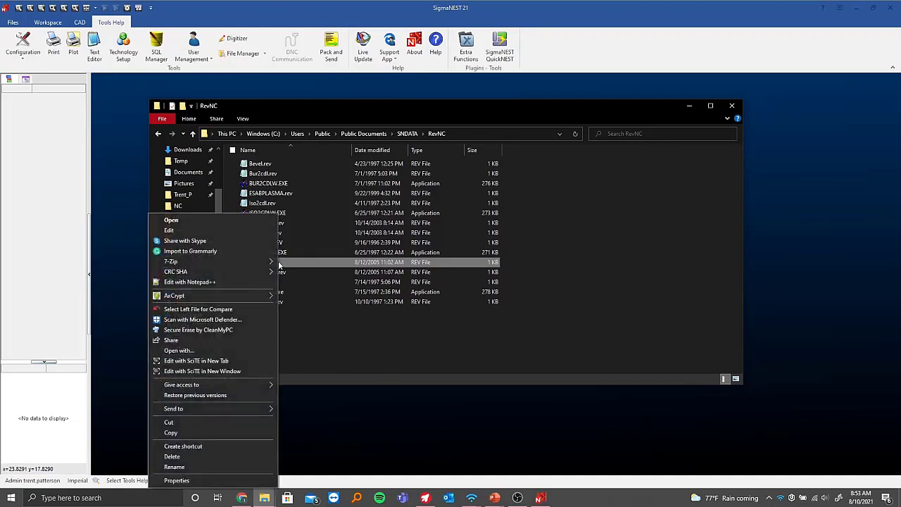
{"action": "left_click", "coordinate": [228, 279]}
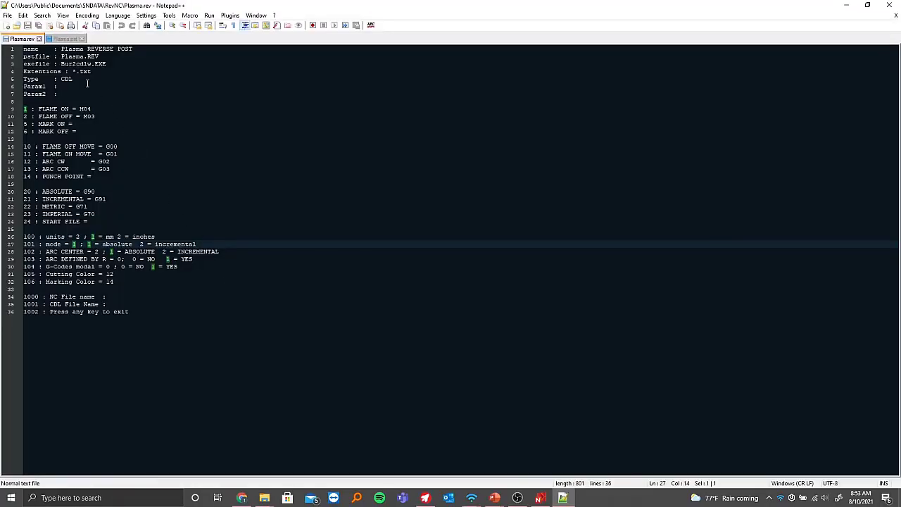
Look over Plasma.pst and Plasma.rev, examining the file extension and the FLAME ON and FLAME OFF lines of the reverse post
{"action": "left_click", "coordinate": [65, 39]}
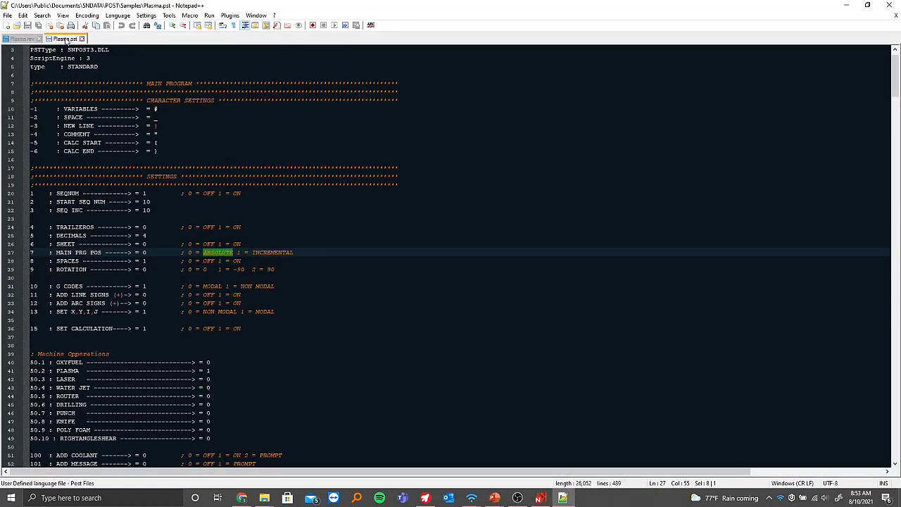
{"action": "left_click", "coordinate": [21, 38]}
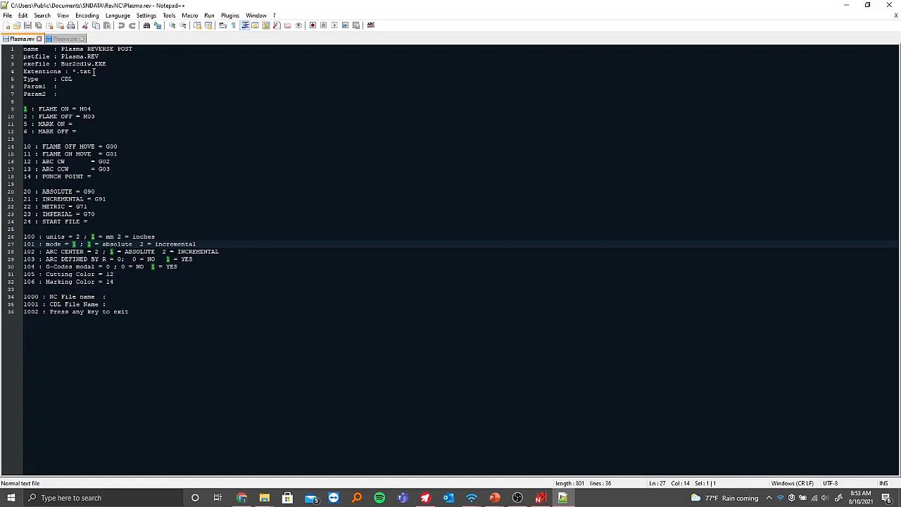
{"action": "mouse_move", "coordinate": [94, 71]}
{"action": "left_mouse_down"}
{"action": "mouse_move", "coordinate": [71, 71]}
{"action": "mouse_move", "coordinate": [91, 72]}
{"action": "left_mouse_up"}
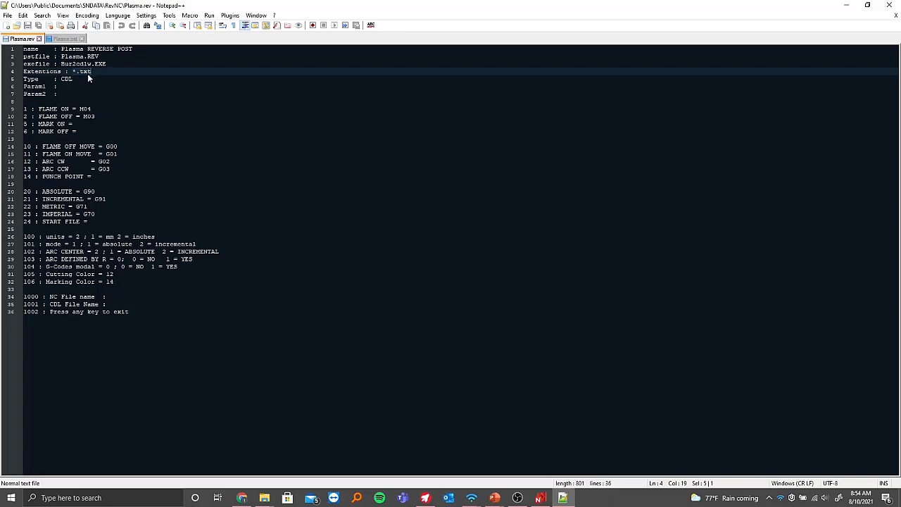
{"action": "left_click_drag", "start_coordinate": [91, 109], "coordinate": [85, 117]}
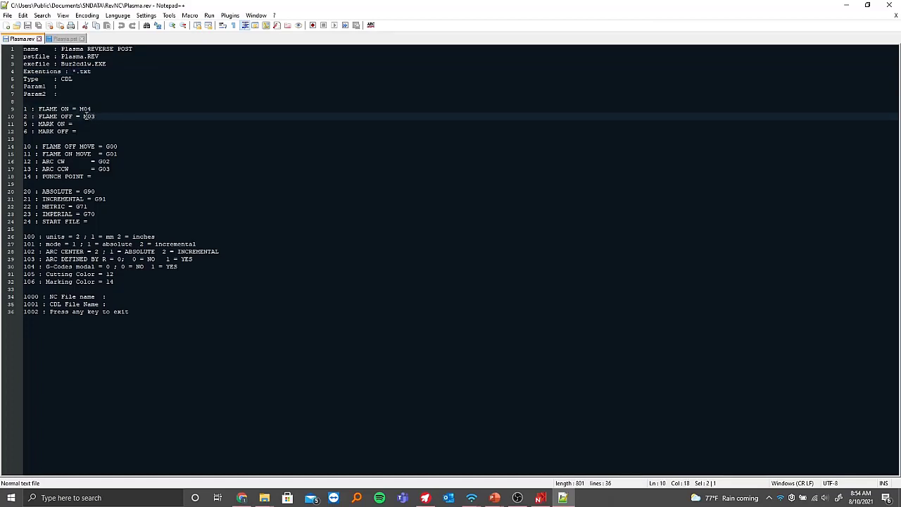
Search Plasma.pst for "plasma on" and check the Plasma On and Plasma Off codes of the plasma tool
{"action": "left_click", "coordinate": [65, 38]}
{"action": "scroll", "coordinate": [223, 175], "scroll_direction": "up", "scroll_amount": 1}
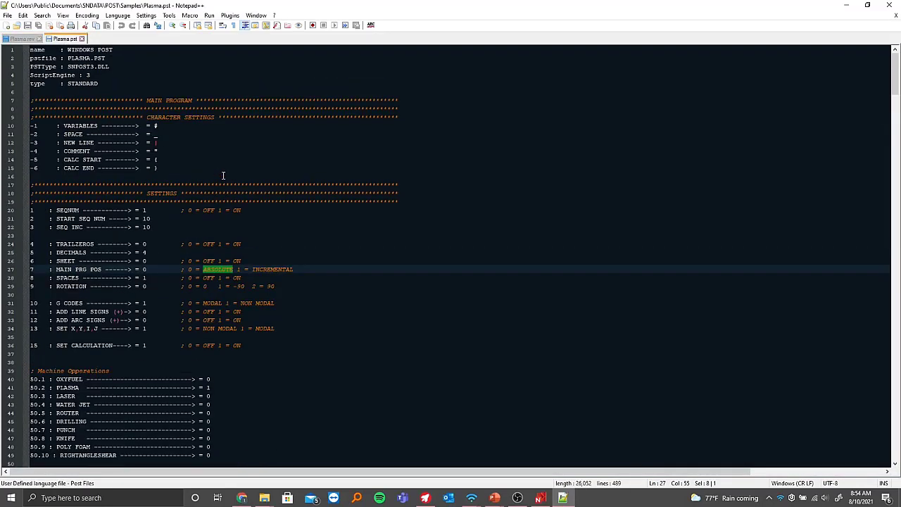
{"action": "key", "text": "ctrl+f"}
{"action": "key", "text": "BackSpace"}
{"action": "type", "text": "plasm"}
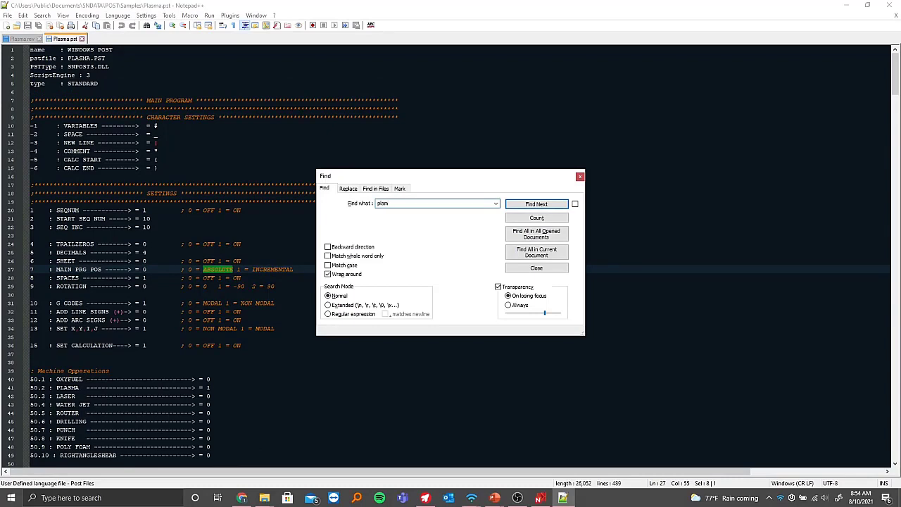
{"action": "type", "text": "a on"}
{"action": "key", "text": "Return"}
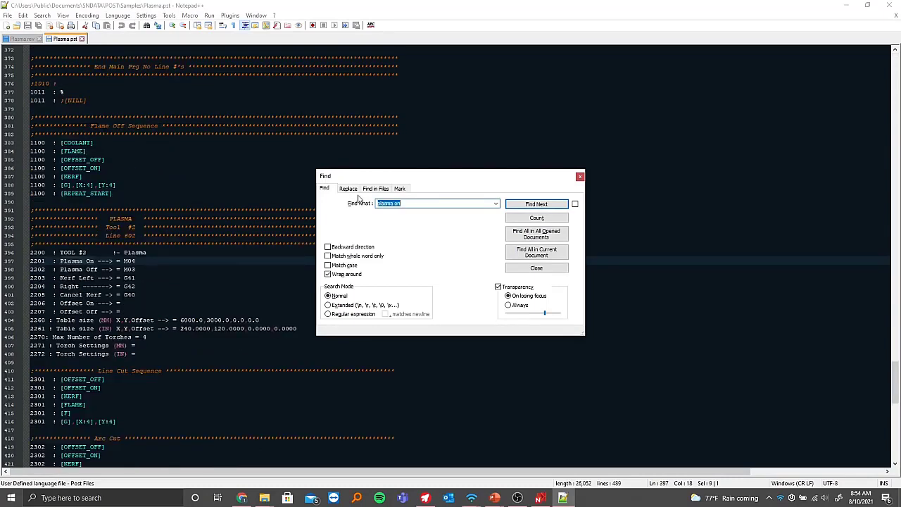
{"action": "left_click", "coordinate": [137, 260]}
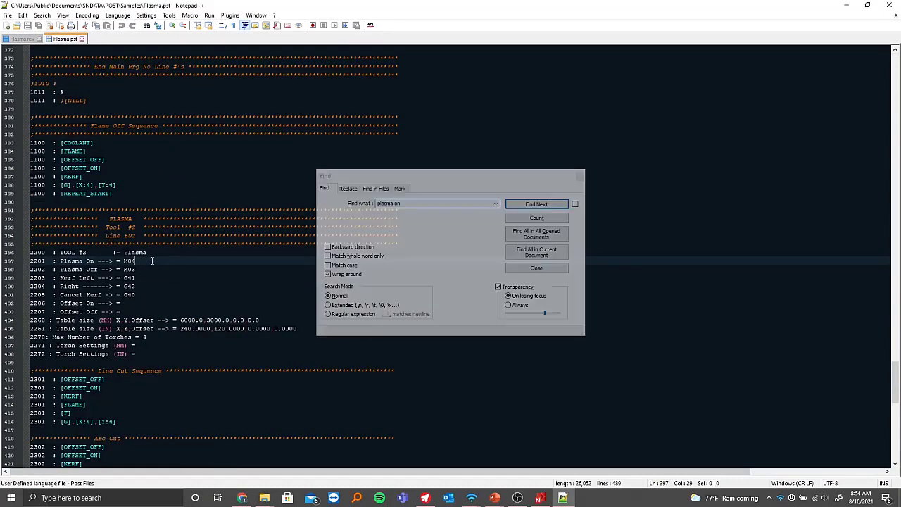
{"action": "double_click", "coordinate": [129, 269]}
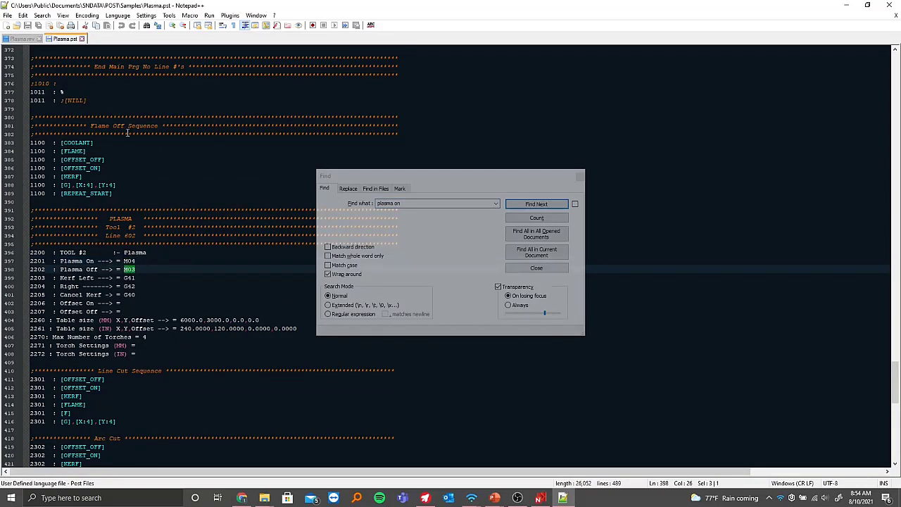
Return to Plasma.rev and check its FLAME OFF and INCREMENTAL code entries
{"action": "left_click", "coordinate": [25, 38]}
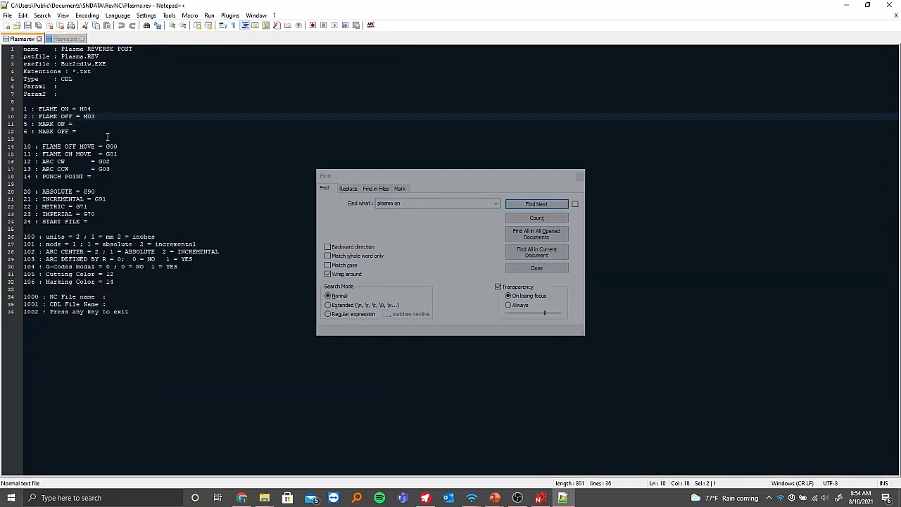
{"action": "left_click", "coordinate": [102, 114]}
{"action": "left_click", "coordinate": [112, 199]}
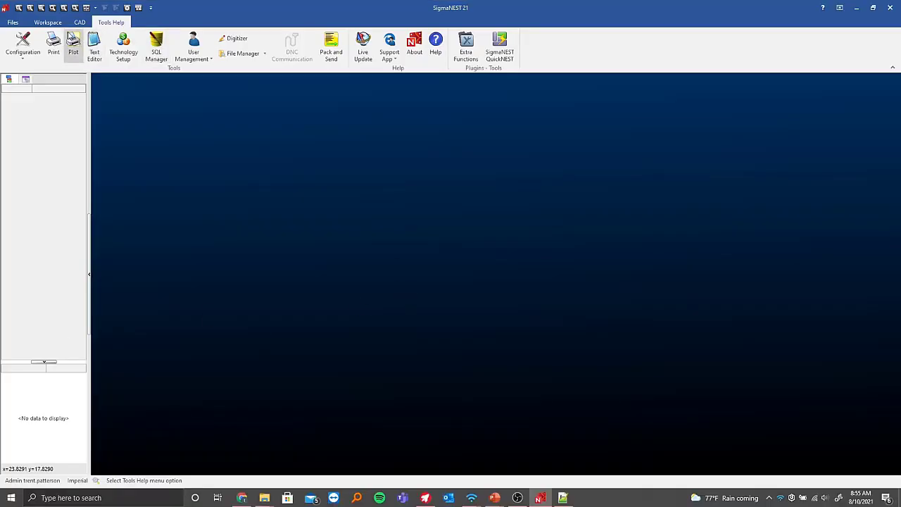
Import P278.TXT in SigmaNEST as reverse NC code with the PLASMA (*.txt) processor and place the converted part in the workspace
{"action": "left_click", "coordinate": [48, 22]}
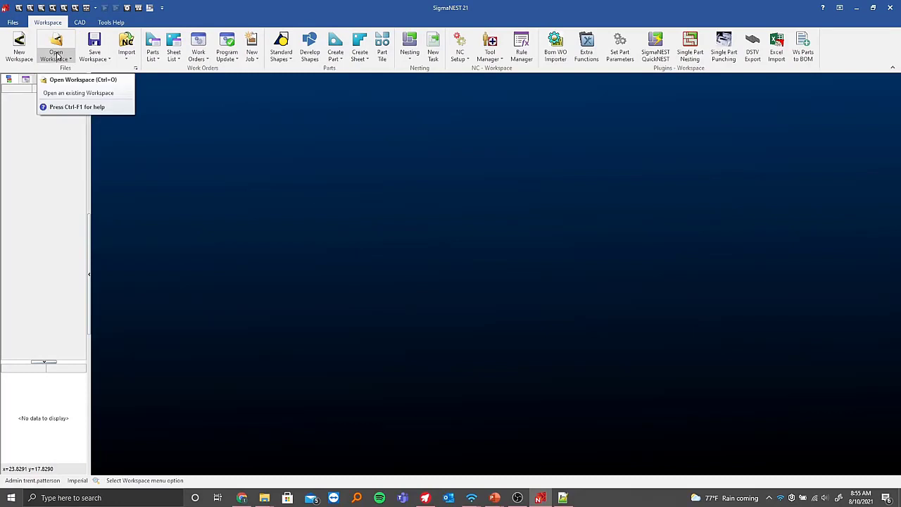
{"action": "left_click", "coordinate": [125, 59]}
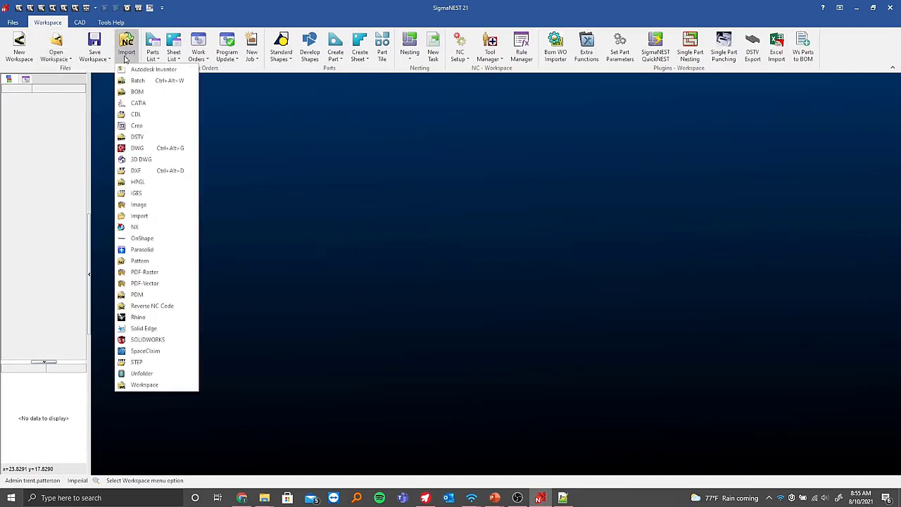
{"action": "left_click", "coordinate": [145, 307]}
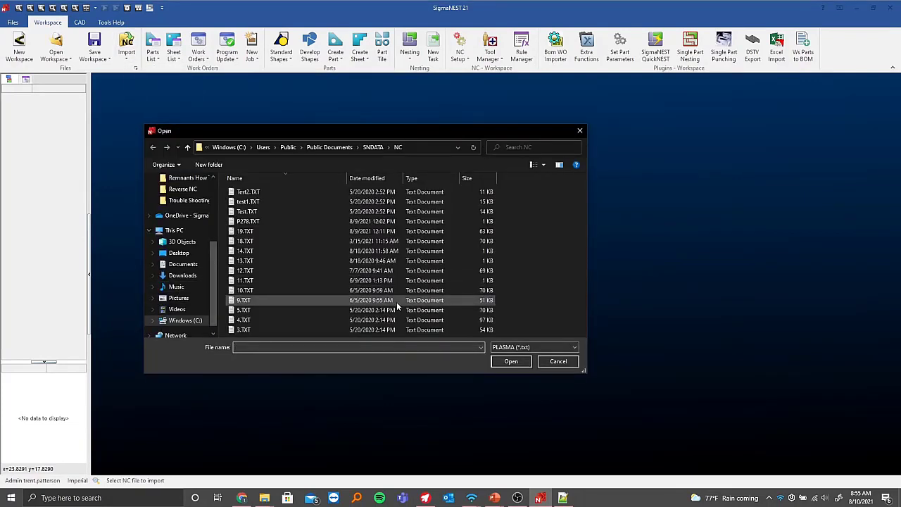
{"action": "left_click", "coordinate": [524, 347]}
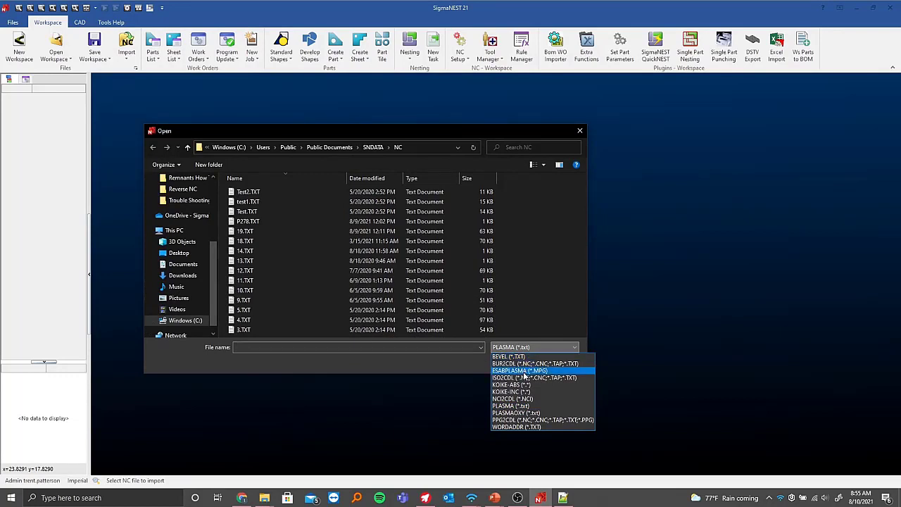
{"action": "left_click", "coordinate": [530, 407]}
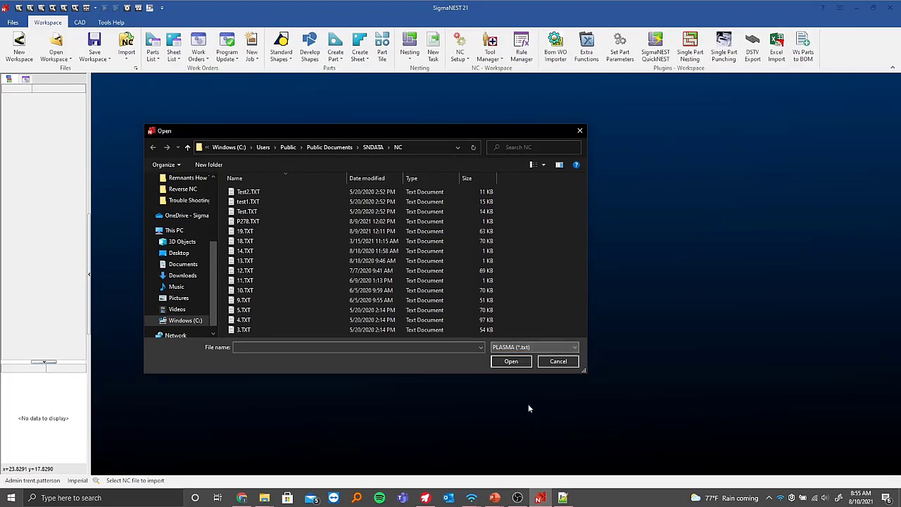
{"action": "left_click", "coordinate": [275, 222]}
{"action": "left_click", "coordinate": [507, 363]}
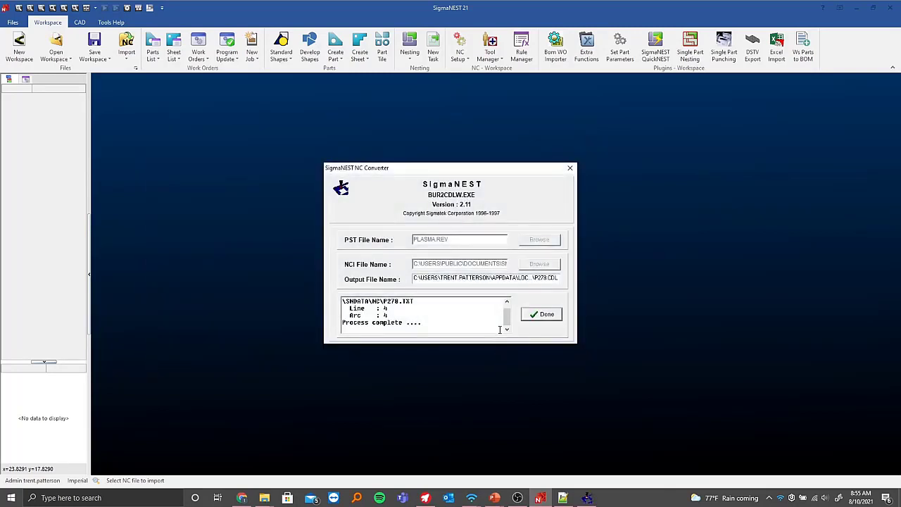
{"action": "left_click", "coordinate": [547, 314]}
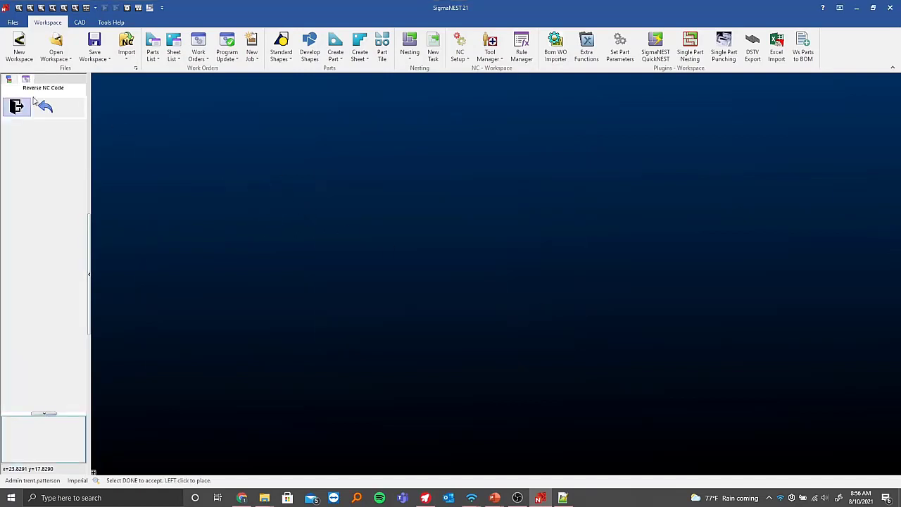
{"action": "left_click", "coordinate": [326, 241]}
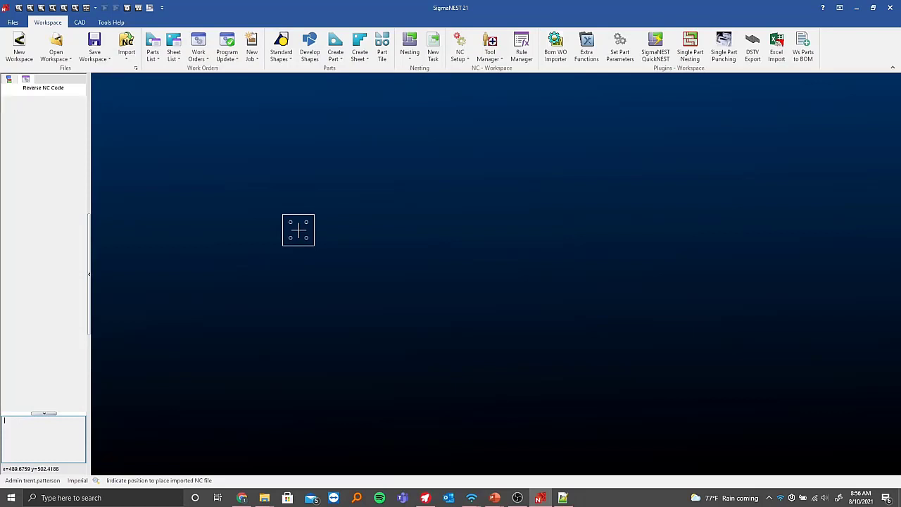
{"action": "left_click", "coordinate": [299, 230]}
Examine the imported square part and its four holes up close
{"action": "scroll", "coordinate": [299, 229], "scroll_direction": "up", "scroll_amount": 3}
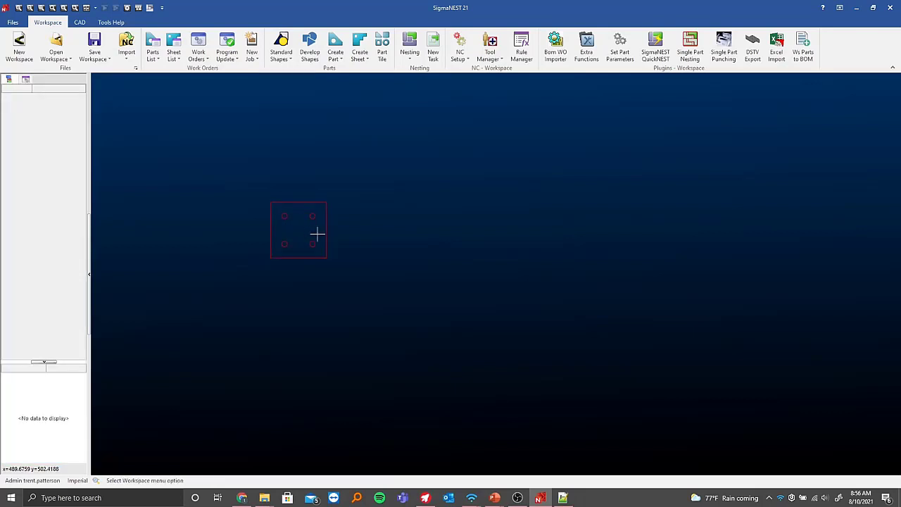
{"action": "scroll", "coordinate": [282, 187], "scroll_direction": "up", "scroll_amount": 2}
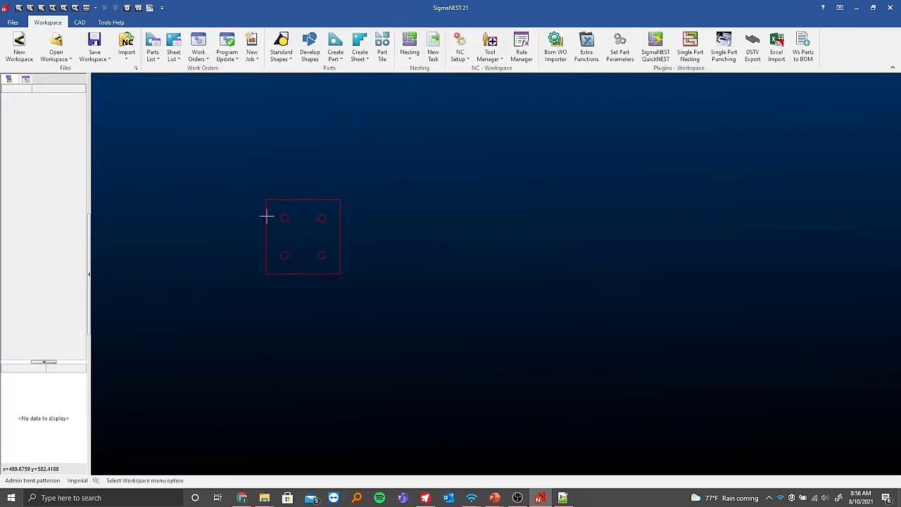
{"action": "scroll", "coordinate": [284, 220], "scroll_direction": "up", "scroll_amount": 3}
{"action": "scroll", "coordinate": [284, 221], "scroll_direction": "up", "scroll_amount": 2}
{"action": "scroll", "coordinate": [298, 207], "scroll_direction": "down", "scroll_amount": 3}
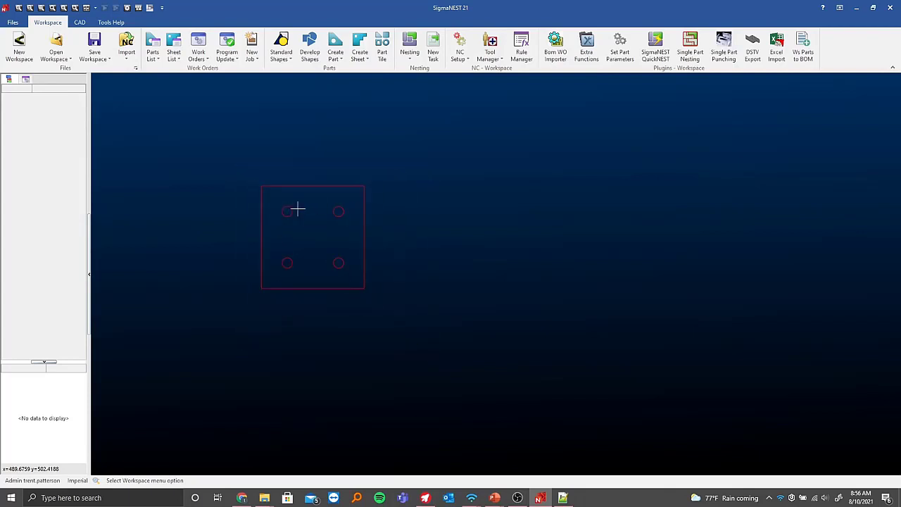
{"action": "scroll", "coordinate": [313, 201], "scroll_direction": "down", "scroll_amount": 3}
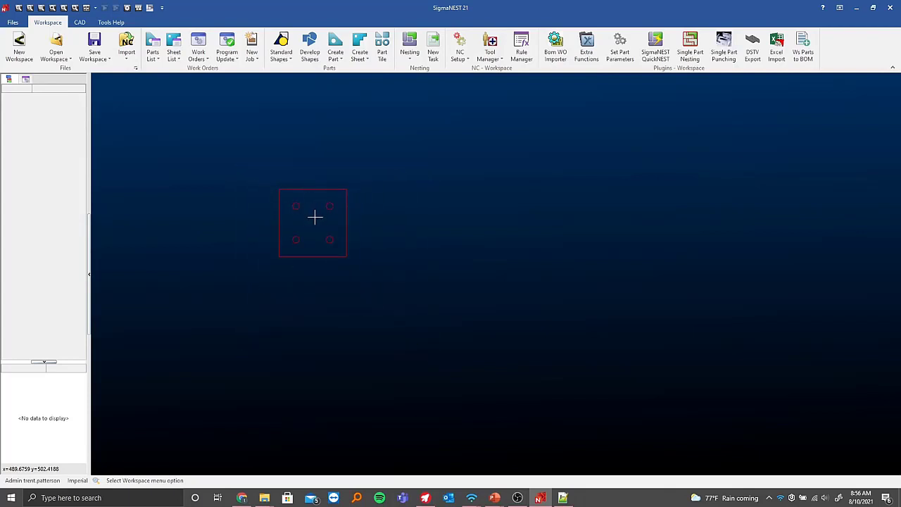
{"action": "scroll", "coordinate": [317, 183], "scroll_direction": "down", "scroll_amount": 3}
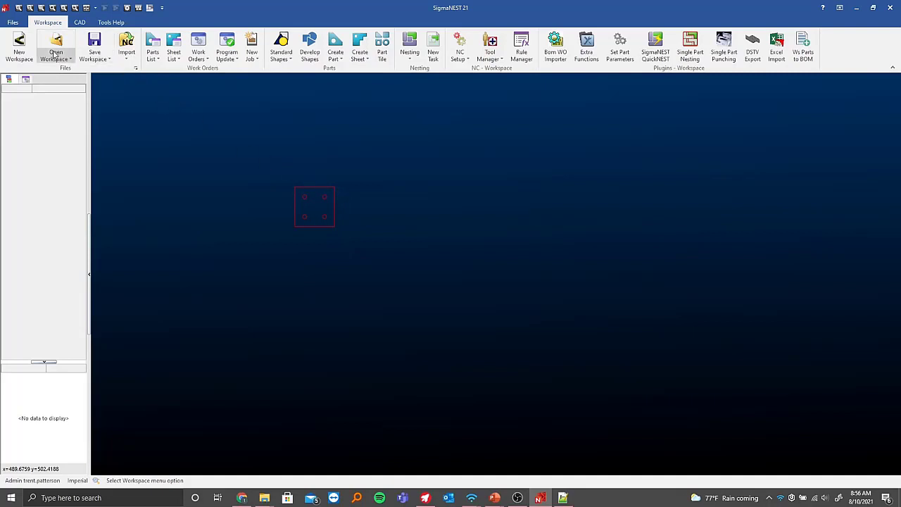
Start a new workspace, clearing the current one without saving changes
{"action": "left_click", "coordinate": [19, 48]}
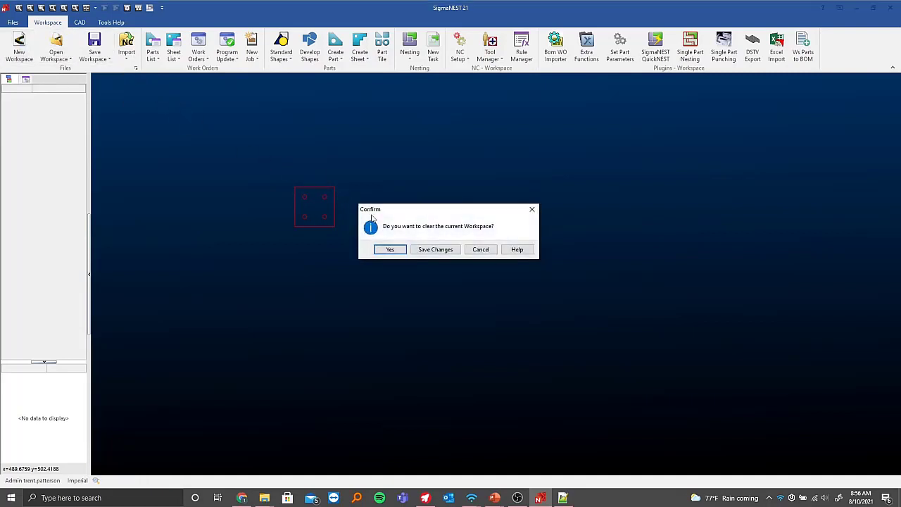
{"action": "left_click", "coordinate": [390, 250]}
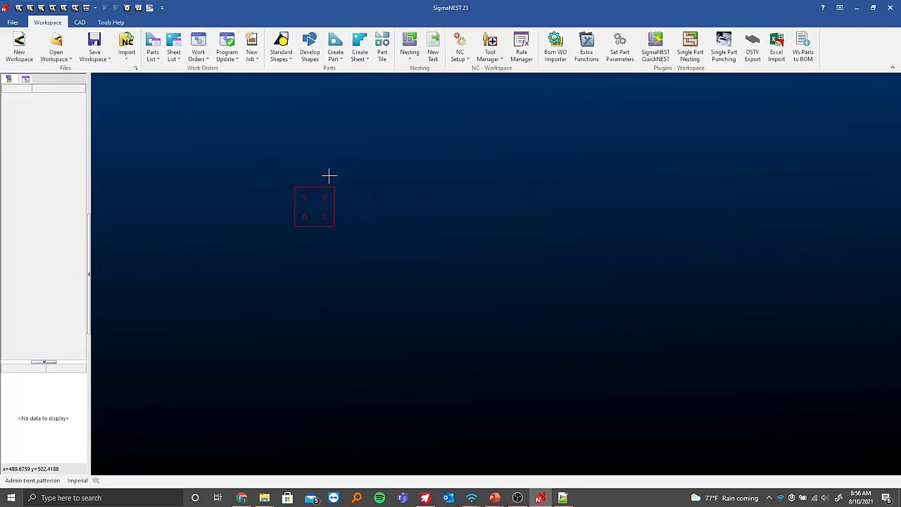
Import 19.TXT as reverse NC code with the PLASMA (*.txt) processor and place the converted nest in the workspace
{"action": "left_click", "coordinate": [124, 55]}
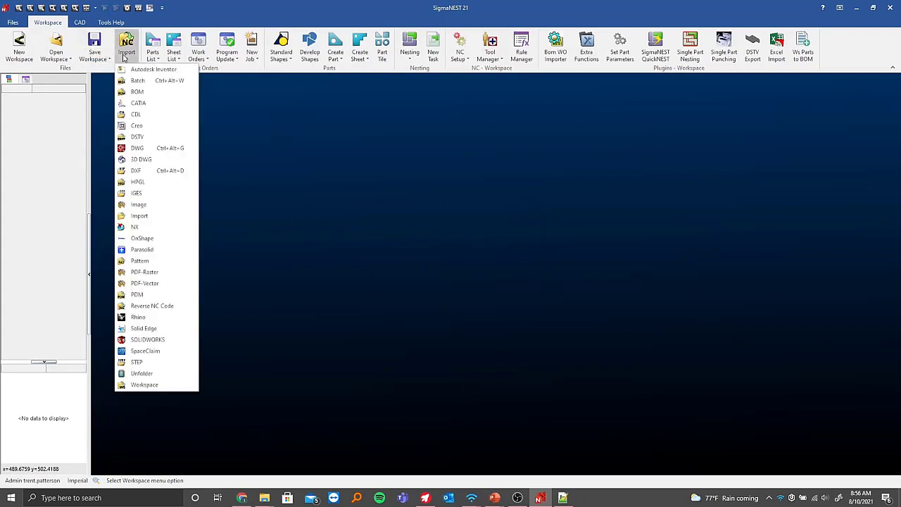
{"action": "left_click", "coordinate": [176, 304]}
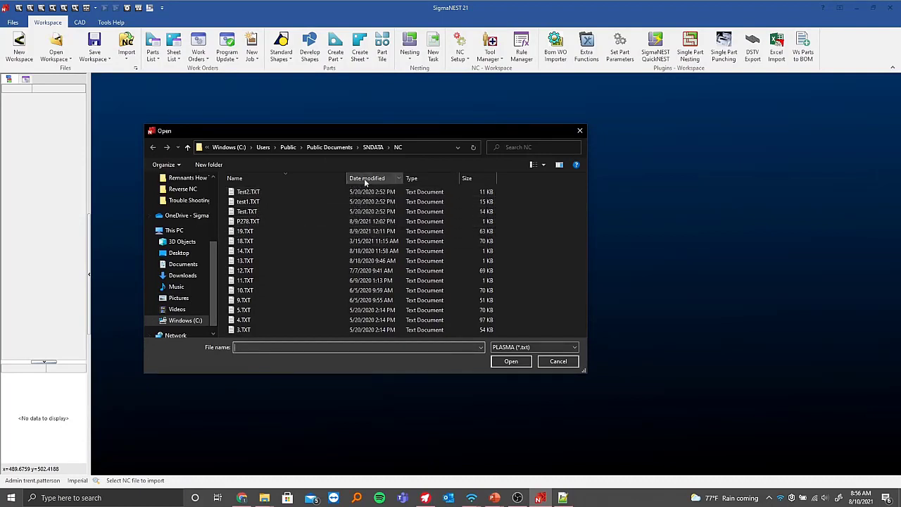
{"action": "left_click", "coordinate": [278, 230]}
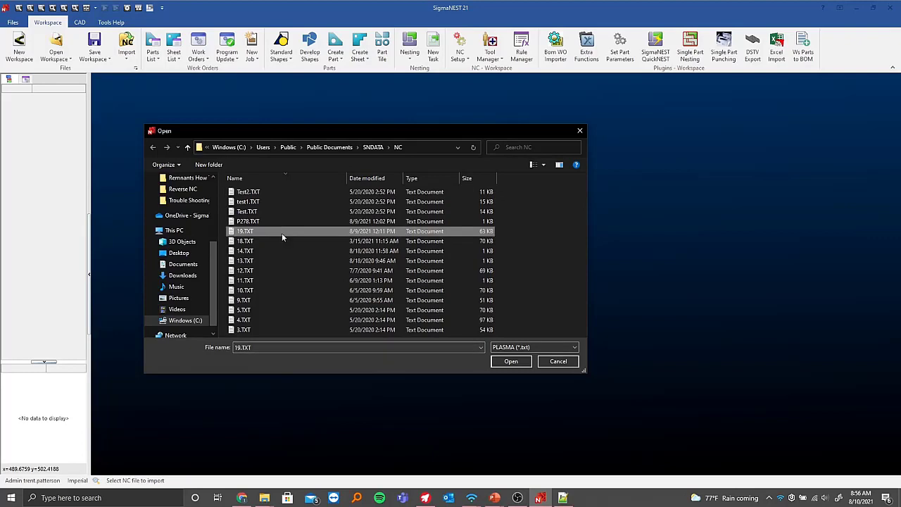
{"action": "left_click", "coordinate": [500, 361]}
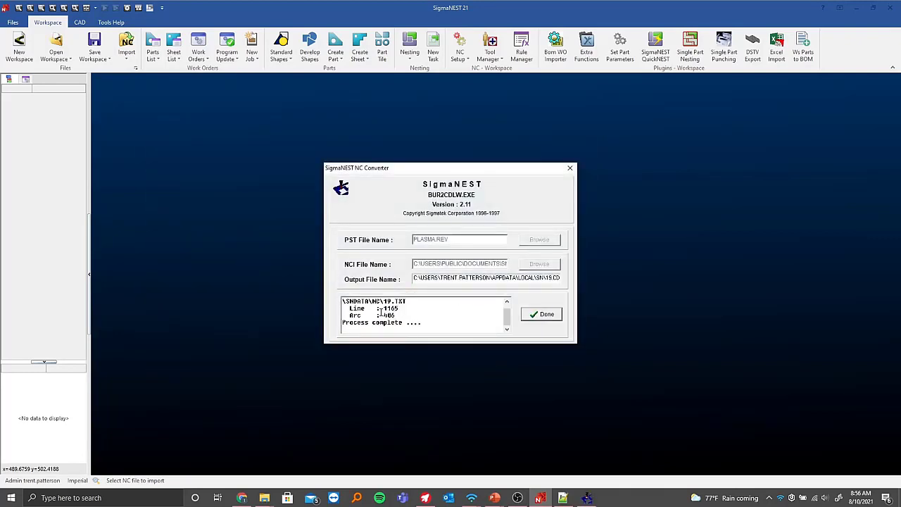
{"action": "left_click", "coordinate": [541, 315]}
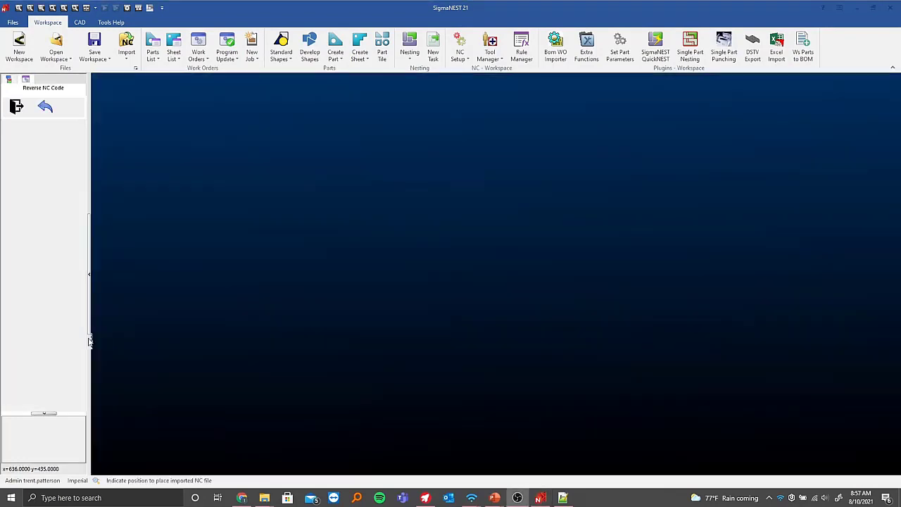
{"action": "scroll", "coordinate": [359, 307], "scroll_direction": "up", "scroll_amount": 5}
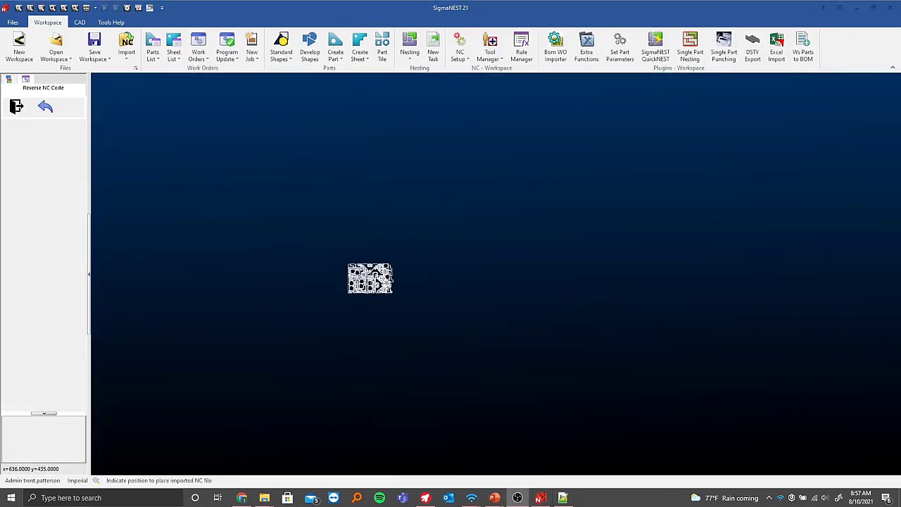
{"action": "scroll", "coordinate": [423, 204], "scroll_direction": "up", "scroll_amount": 2}
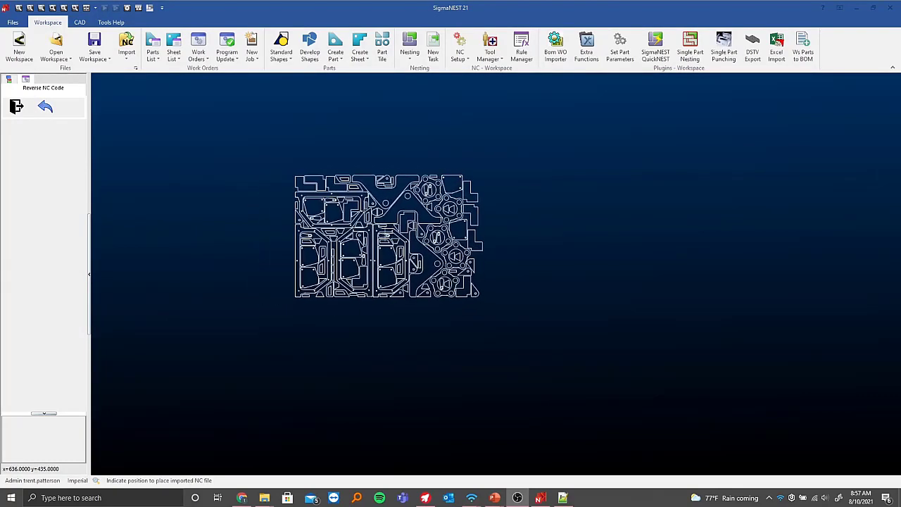
{"action": "left_click", "coordinate": [389, 237]}
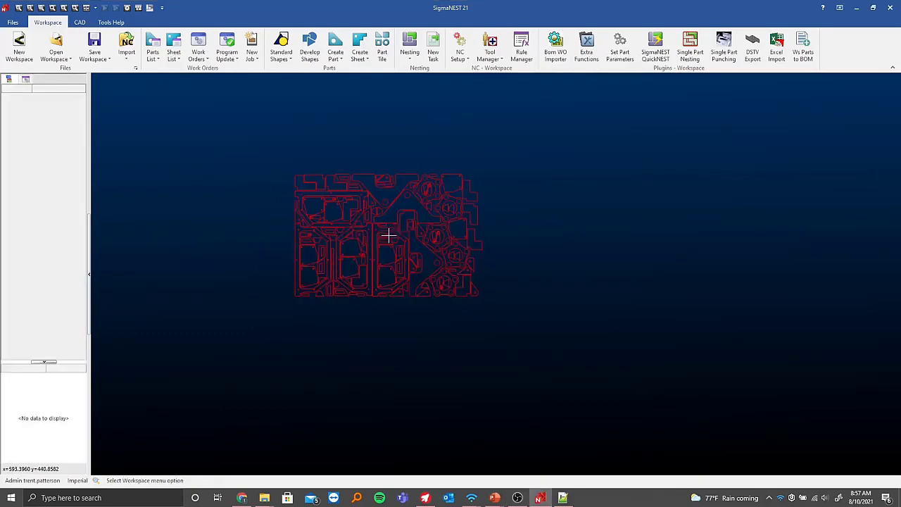
Examine the part outlines and holes of the imported nest up close
{"action": "scroll", "coordinate": [381, 281], "scroll_direction": "up", "scroll_amount": 3}
{"action": "scroll", "coordinate": [376, 262], "scroll_direction": "up", "scroll_amount": 3}
{"action": "scroll", "coordinate": [279, 302], "scroll_direction": "down", "scroll_amount": 4}
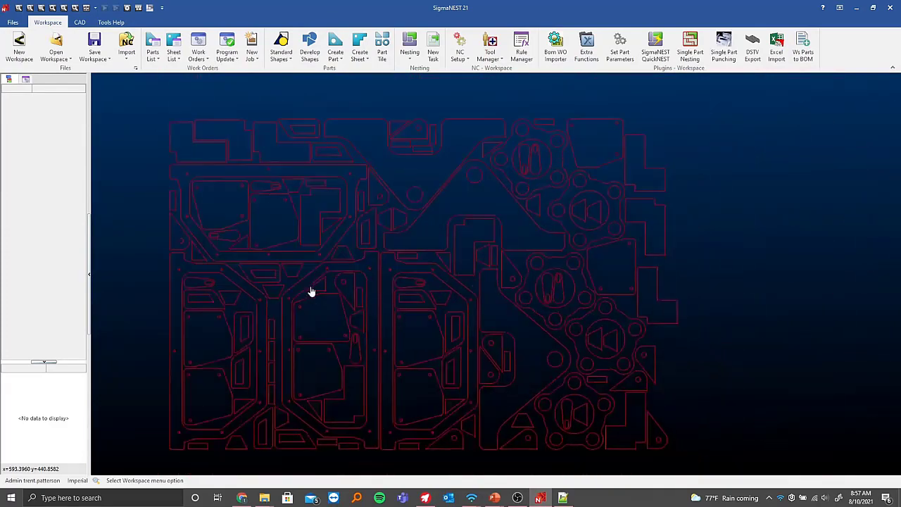
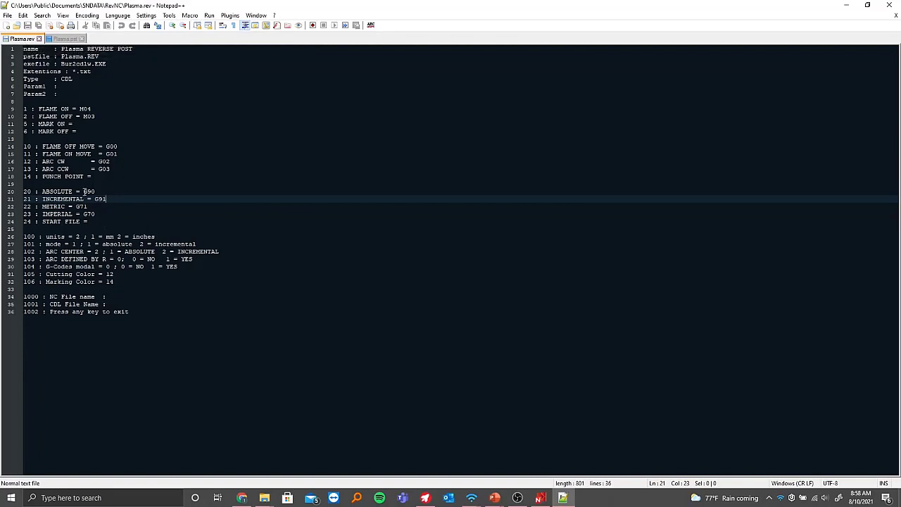
Check the ARC CENTER mode entry on line 102 of Plasma.rev in Notepad++, then return to SigmaNEST
{"action": "left_click_drag", "start_coordinate": [26, 251], "coordinate": [223, 252]}
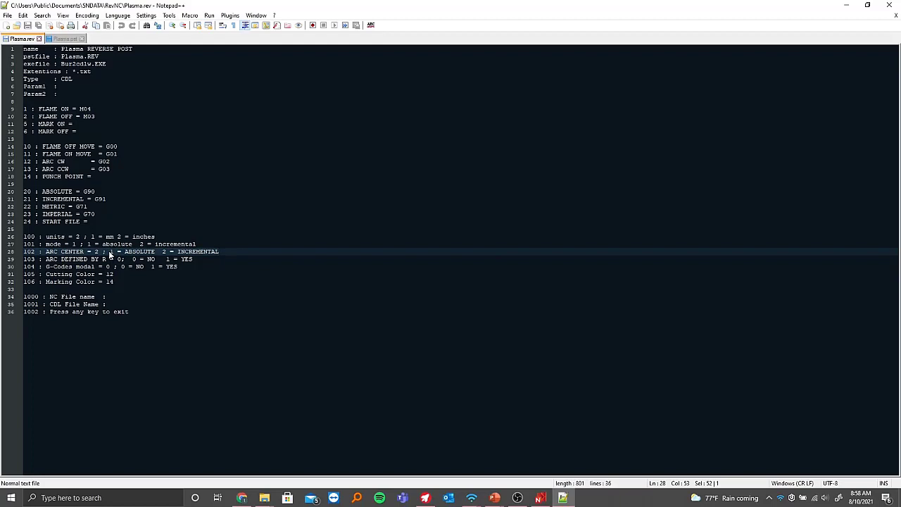
{"action": "left_click", "coordinate": [848, 6]}
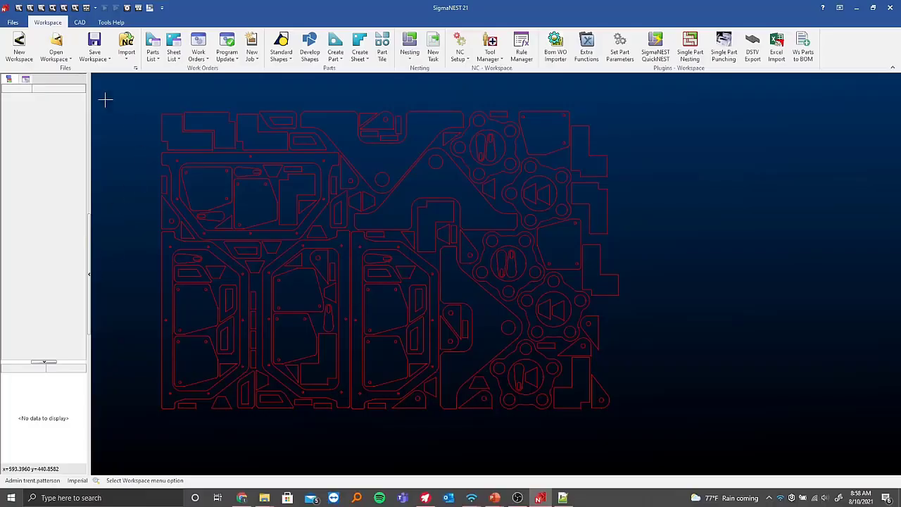
Clear the workspace without saving and convert P278.TXT as reverse NC code with the BEVEL (*.TXT) processor
{"action": "left_click", "coordinate": [20, 46]}
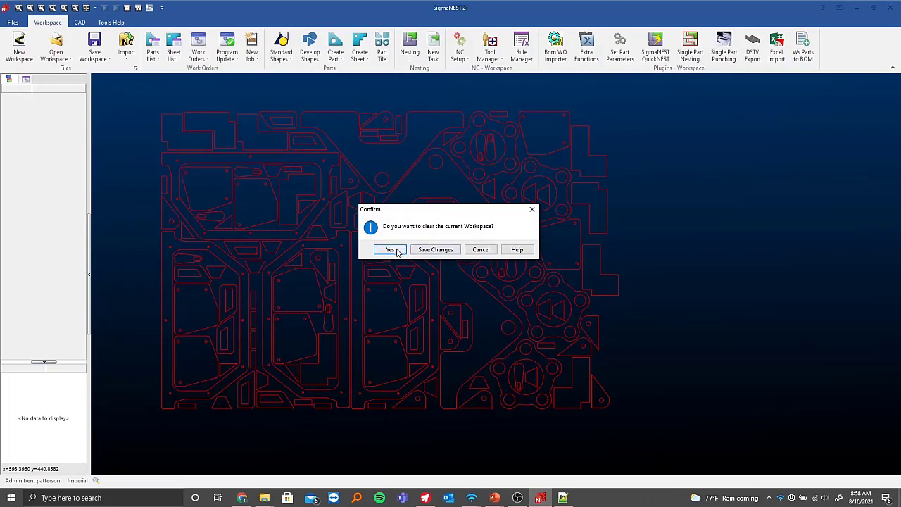
{"action": "left_click", "coordinate": [396, 251]}
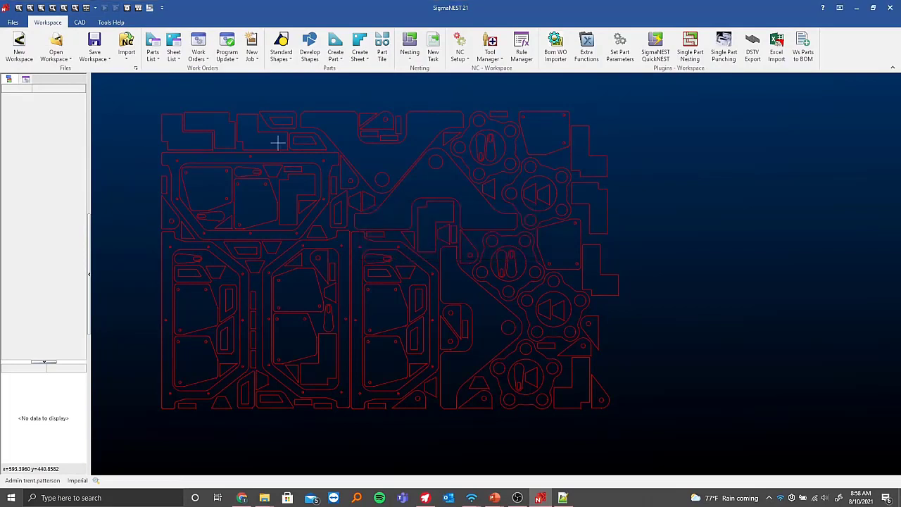
{"action": "left_click", "coordinate": [127, 57]}
{"action": "left_click", "coordinate": [164, 308]}
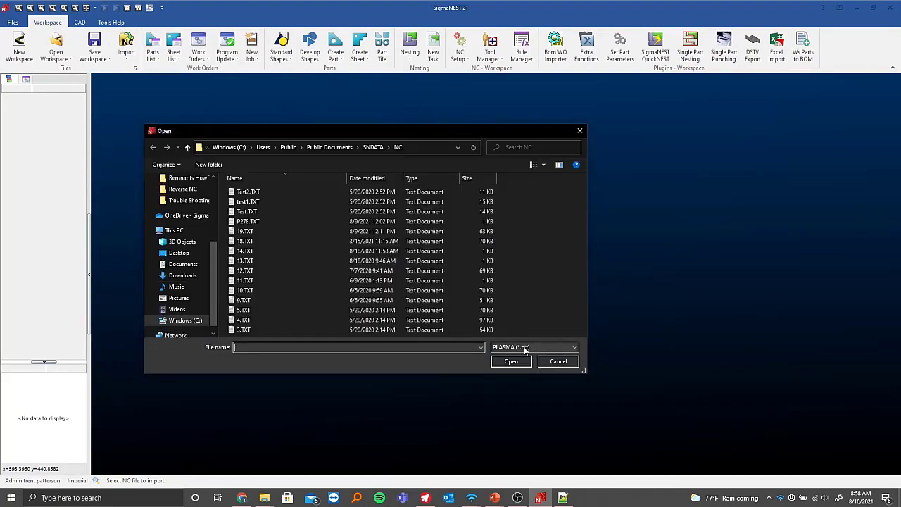
{"action": "left_click", "coordinate": [525, 347]}
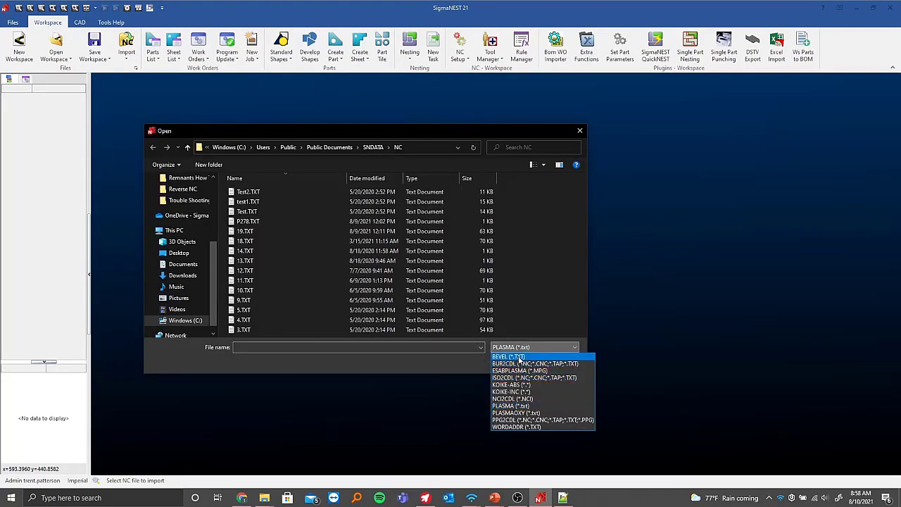
{"action": "left_click", "coordinate": [521, 357]}
{"action": "left_click", "coordinate": [271, 222]}
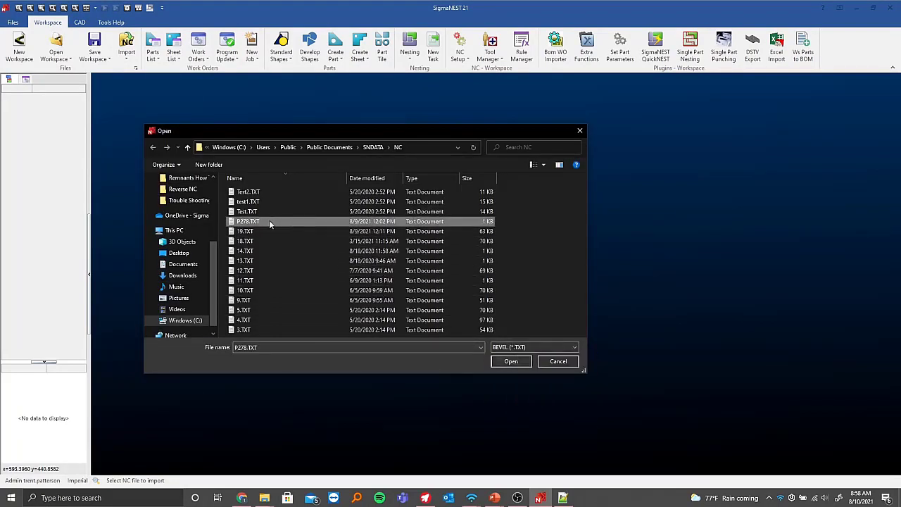
{"action": "left_click", "coordinate": [514, 363]}
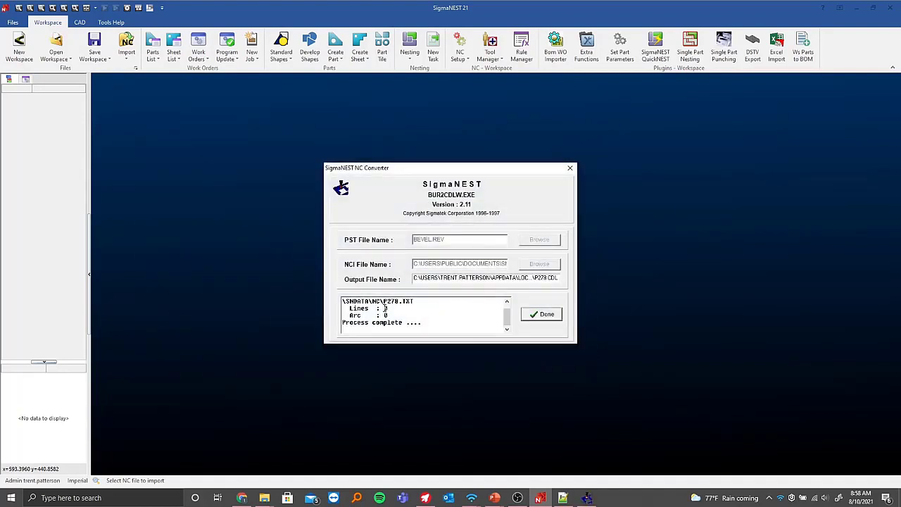
Check the line and arc counts in the NC converter's log for P278.TXT and close the converter
{"action": "left_click_drag", "start_coordinate": [384, 308], "coordinate": [395, 317]}
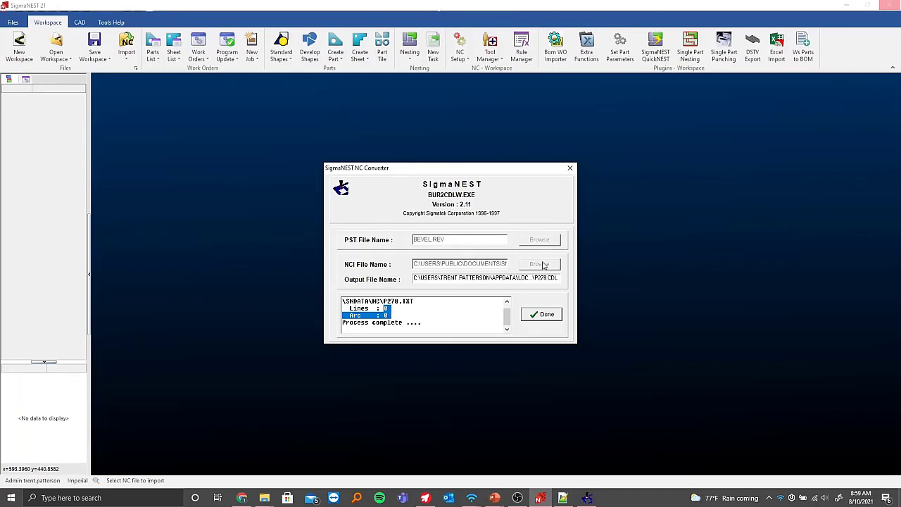
{"action": "left_click", "coordinate": [393, 315]}
{"action": "left_click_drag", "start_coordinate": [393, 315], "coordinate": [343, 308]}
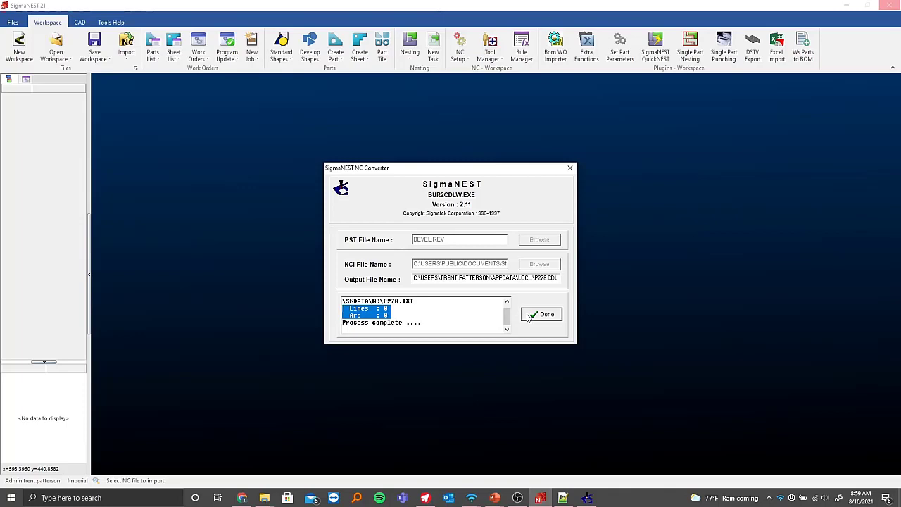
{"action": "left_click", "coordinate": [542, 314]}
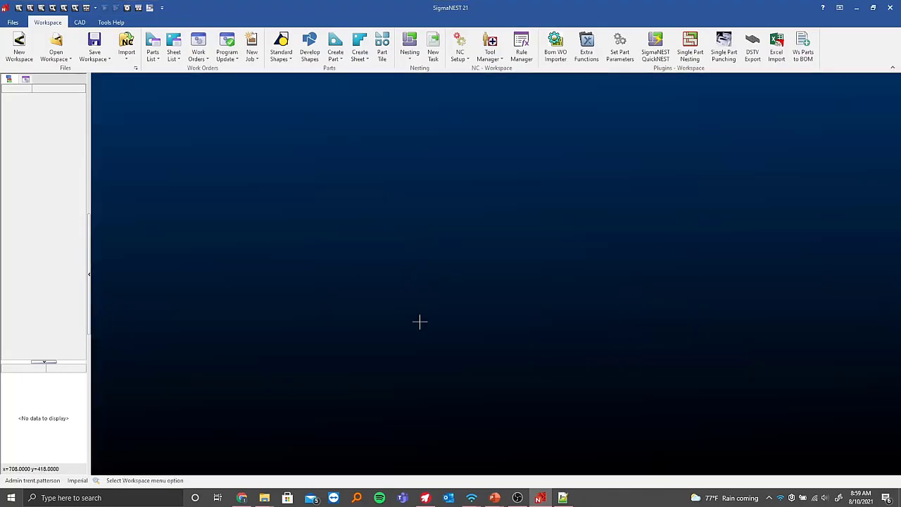